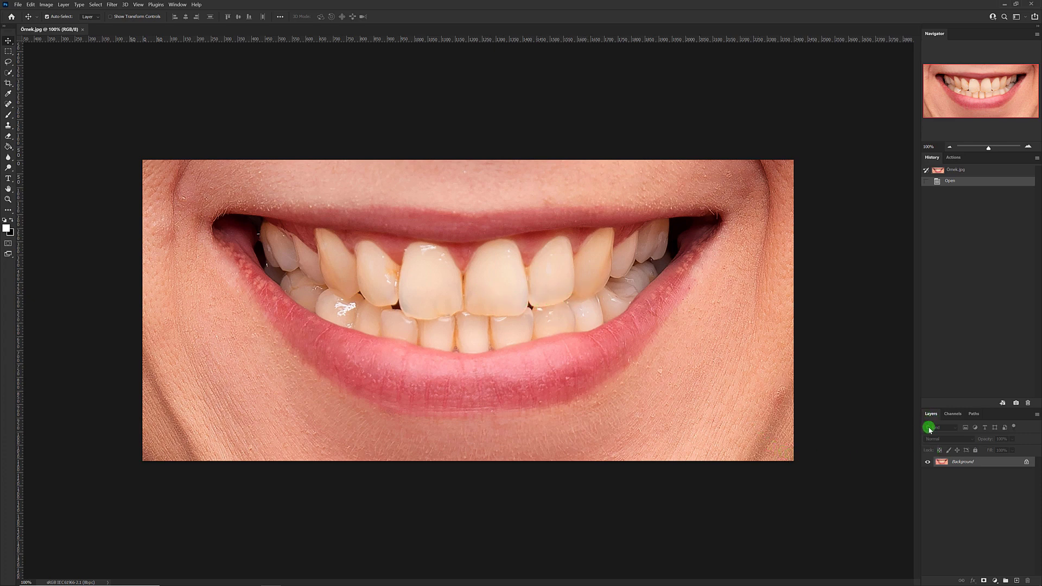
Open the new fill or adjustment layer menu in the Layers panel.
left_click(995, 581)
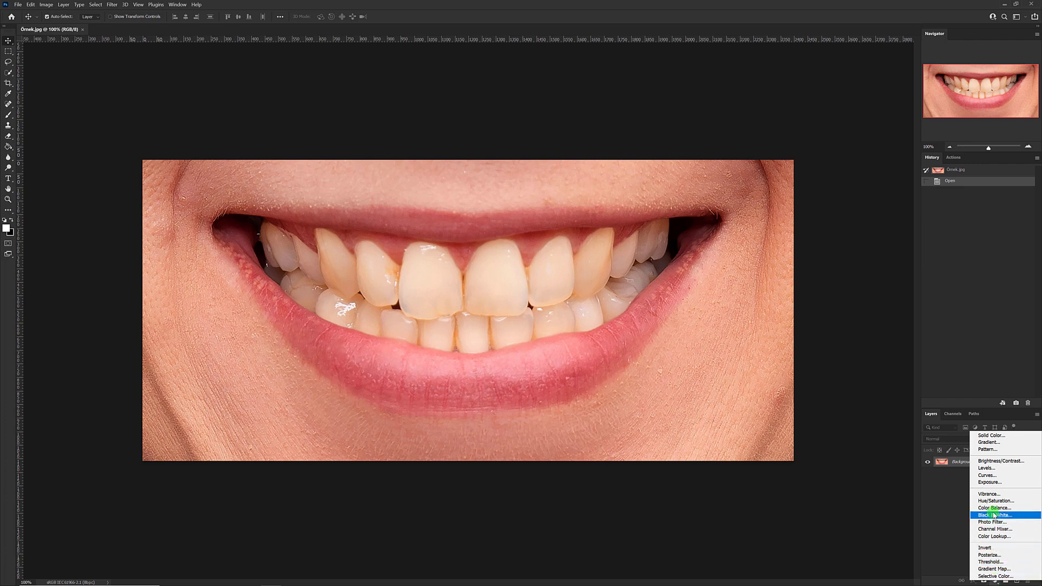
Add a Hue/Saturation layer with Yellows saturation -49 and lightness +26.
left_click(994, 501)
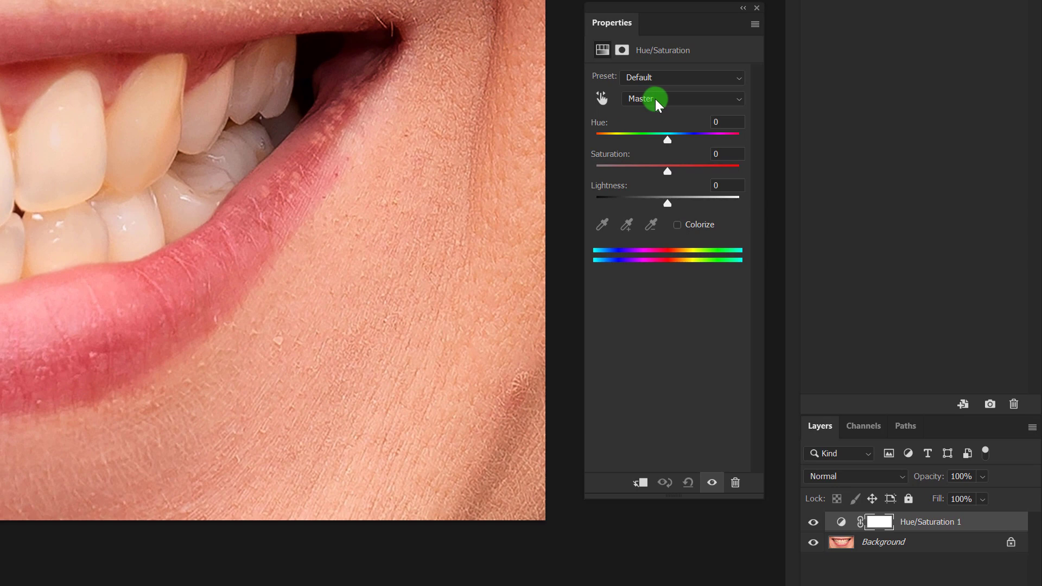
left_click(655, 99)
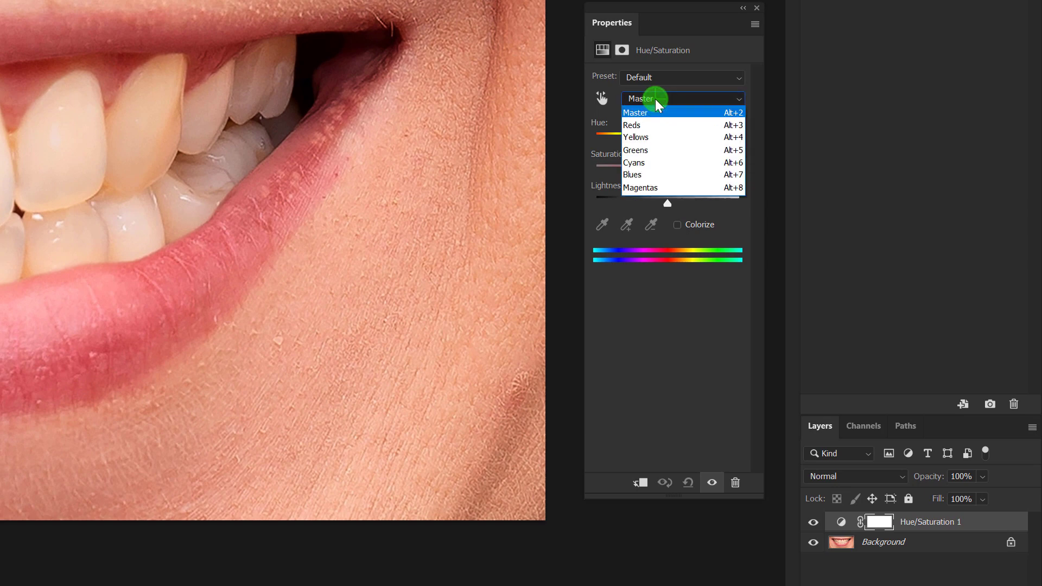
left_click(651, 137)
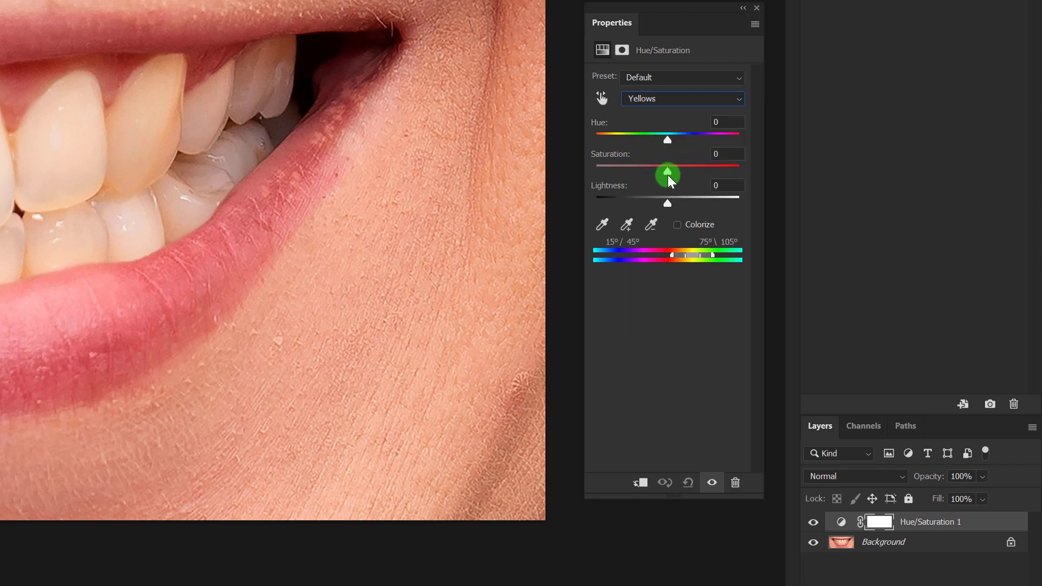
left_click_drag(667, 171, 619, 174)
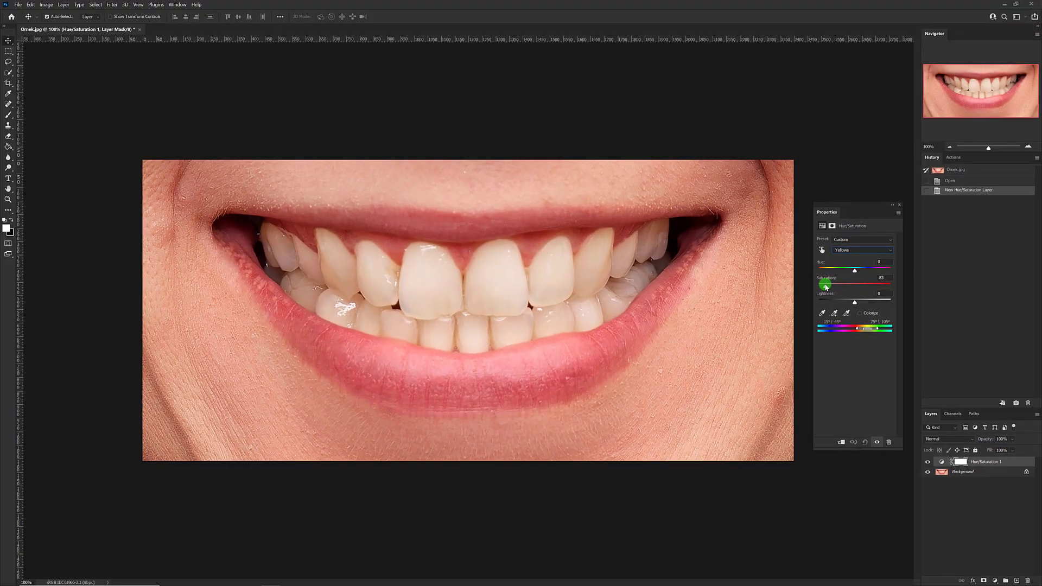
left_click(853, 442)
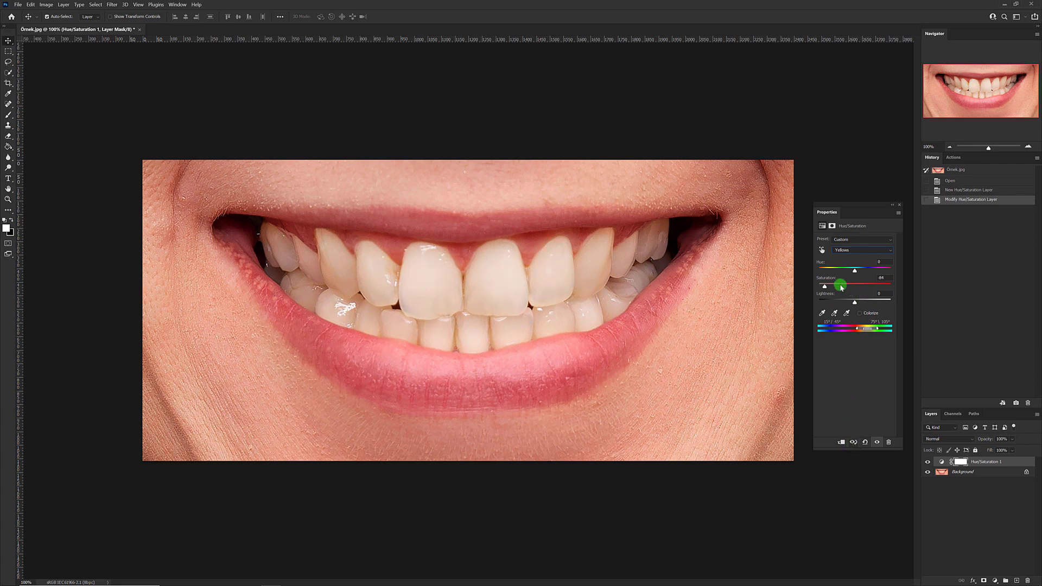
left_click(854, 302)
left_click_drag(855, 304, 872, 307)
Compare the teeth with the whitening hidden and shown, then delete the Hue/Saturation 1 layer.
left_click(899, 205)
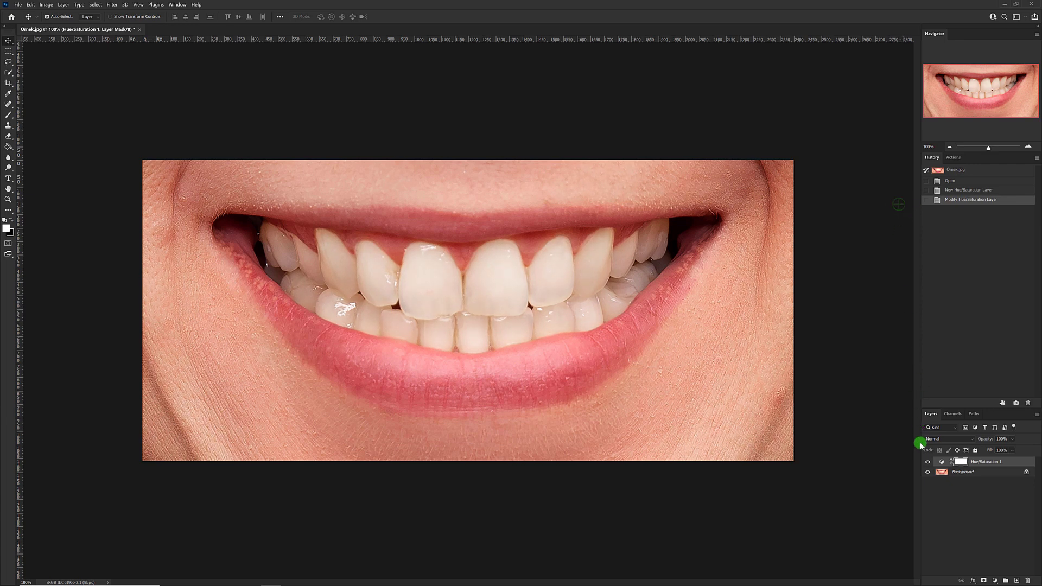
left_click(928, 462)
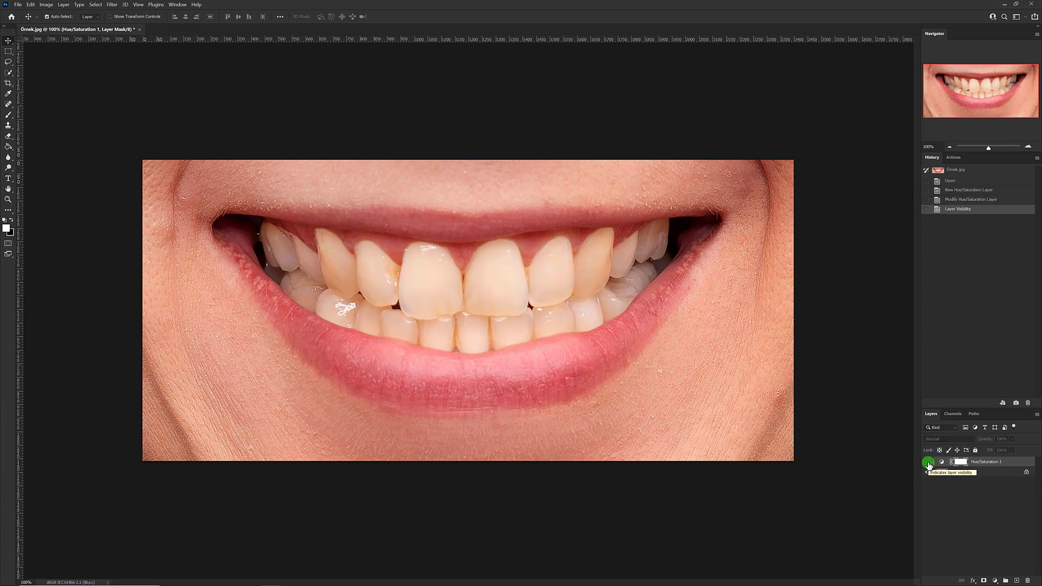
left_click(927, 462)
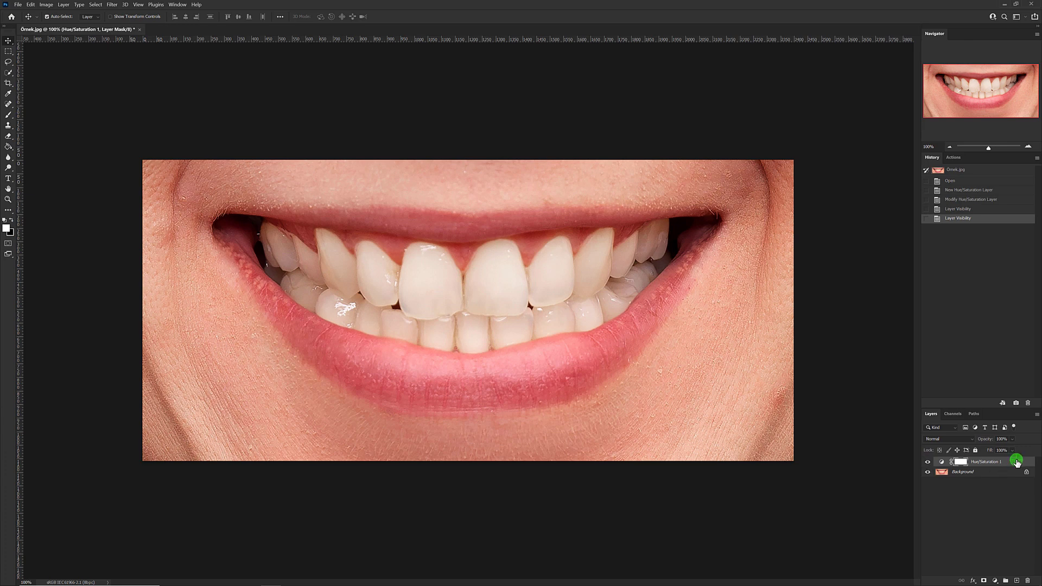
left_click_drag(1016, 461, 1027, 578)
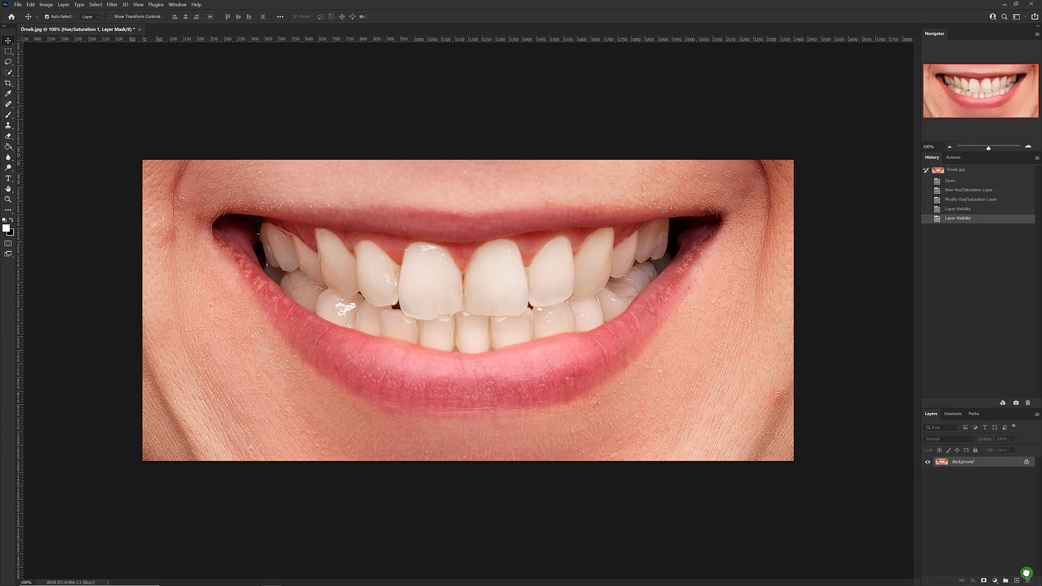
Add a new Hue/Saturation layer with Yellows saturation -80 and lightness +39.
left_click(995, 581)
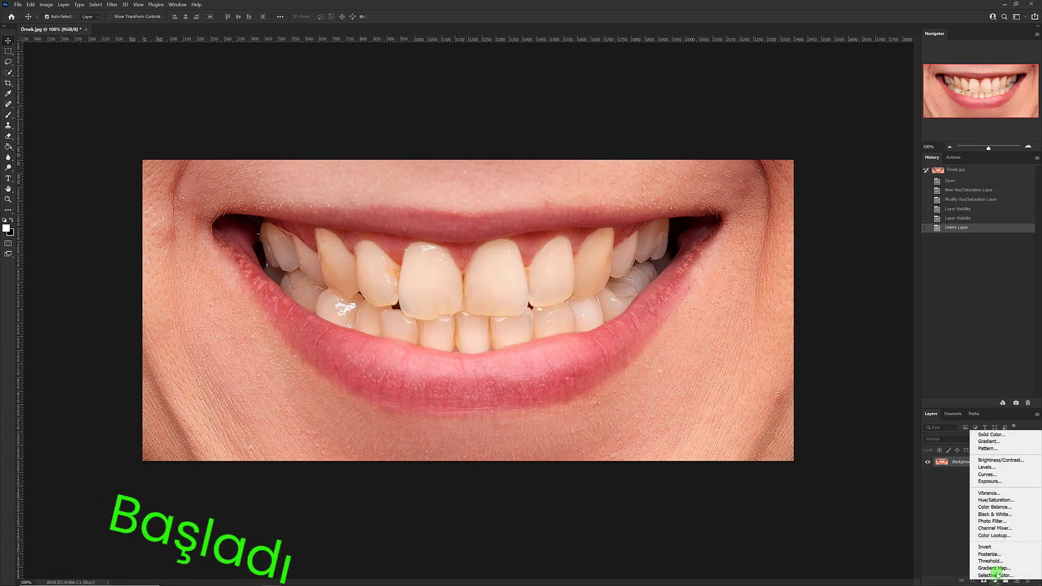
left_click(1002, 499)
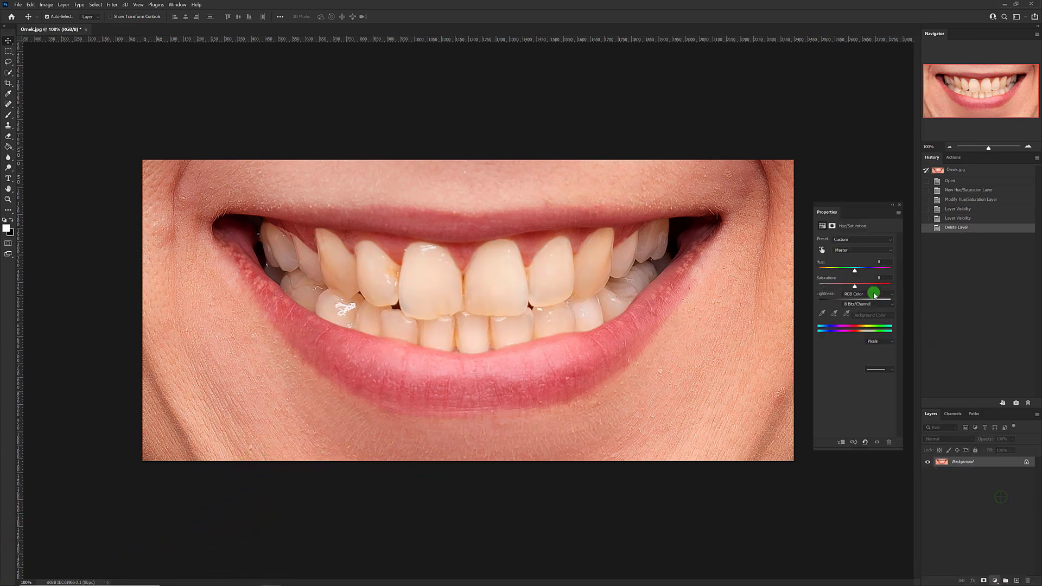
left_click(852, 250)
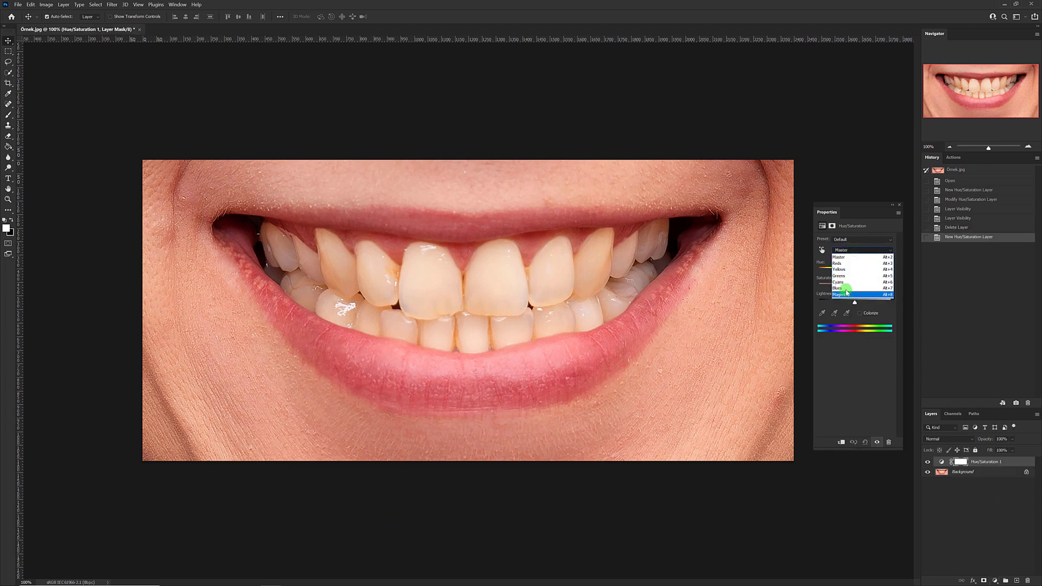
left_click(849, 267)
left_click_drag(852, 285, 827, 290)
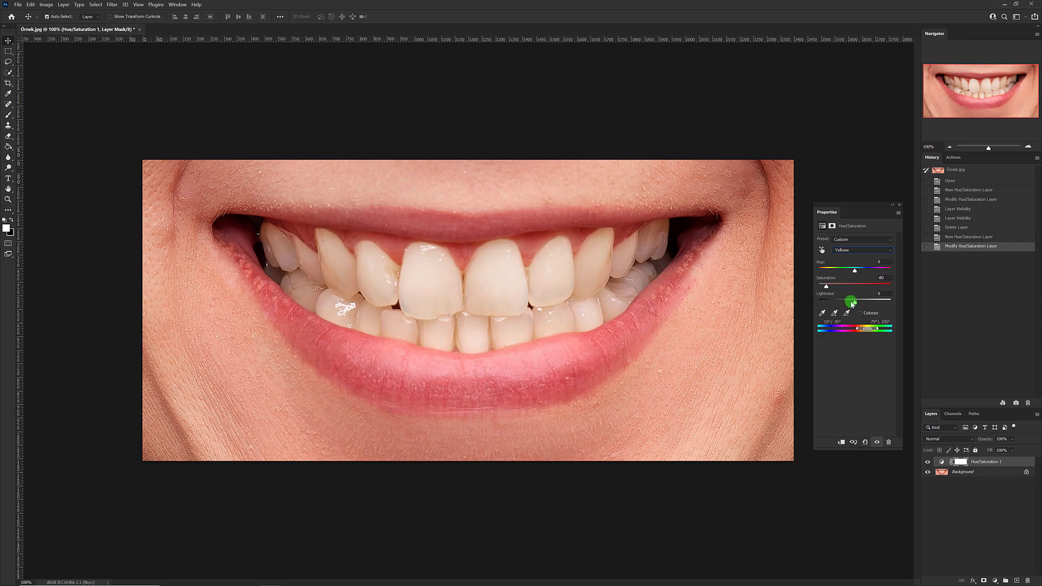
left_click_drag(854, 302, 871, 306)
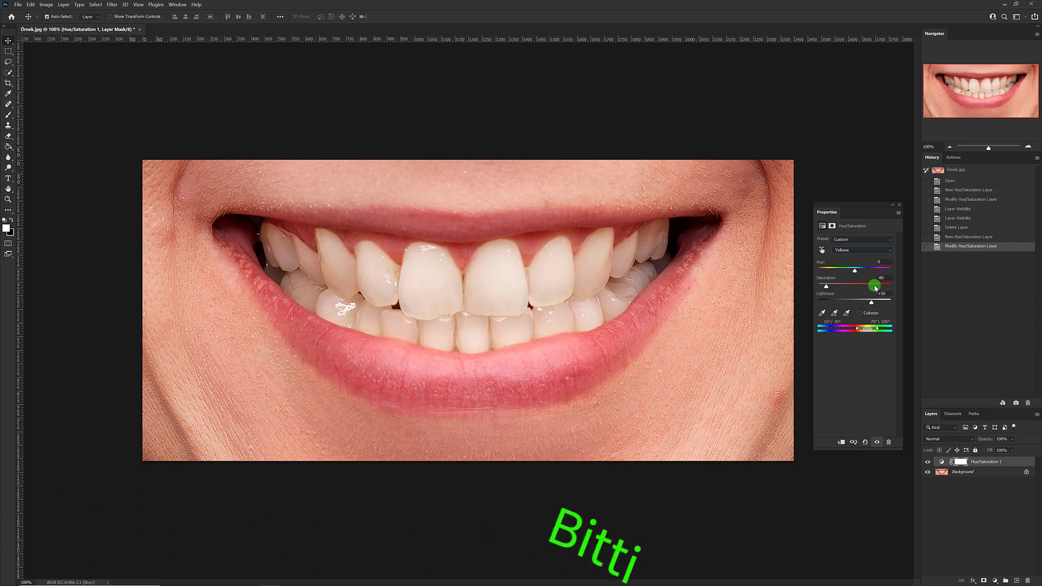
left_click(896, 206)
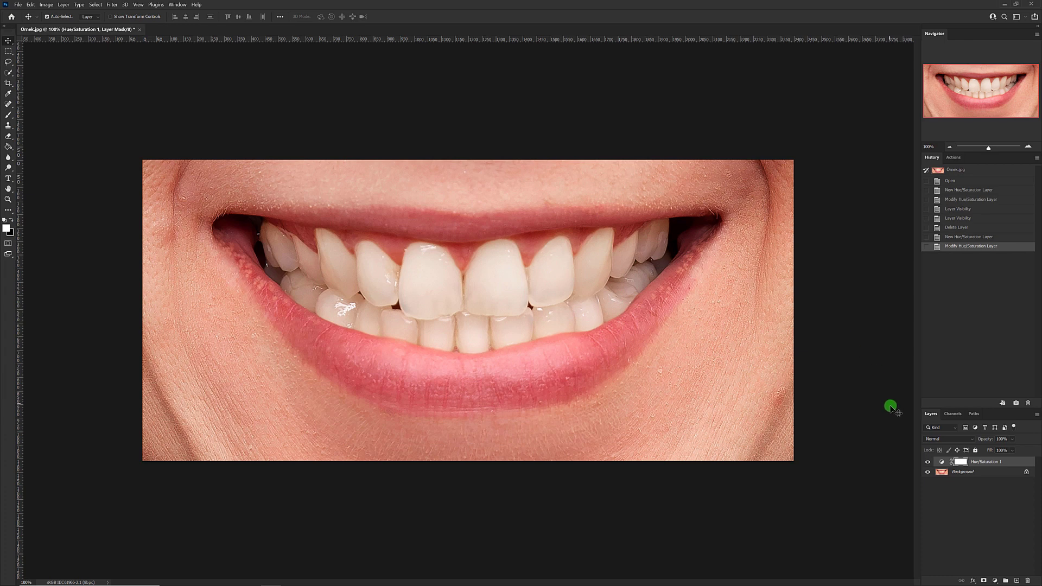
left_click(928, 463)
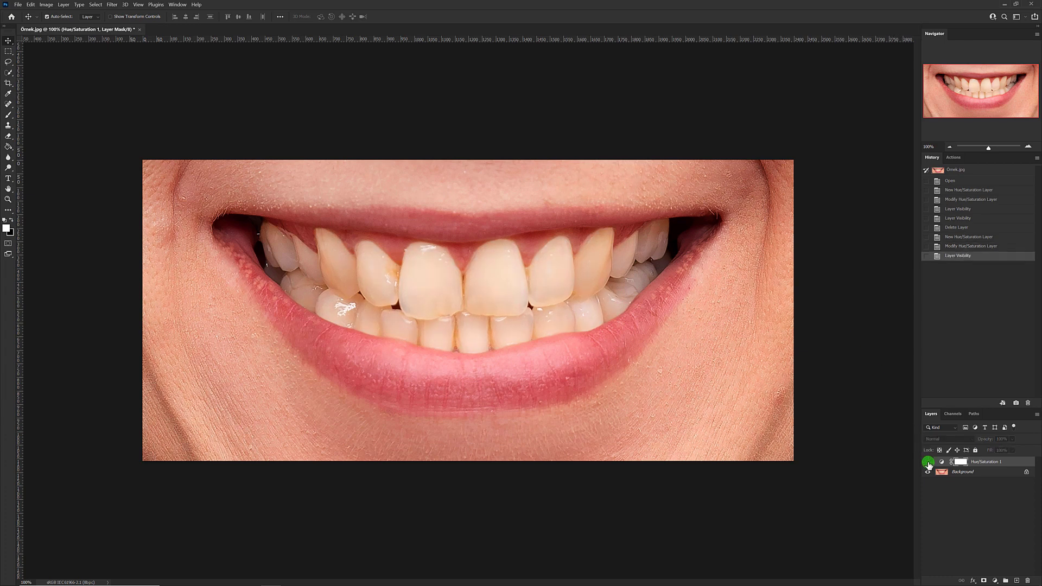
left_click(928, 462)
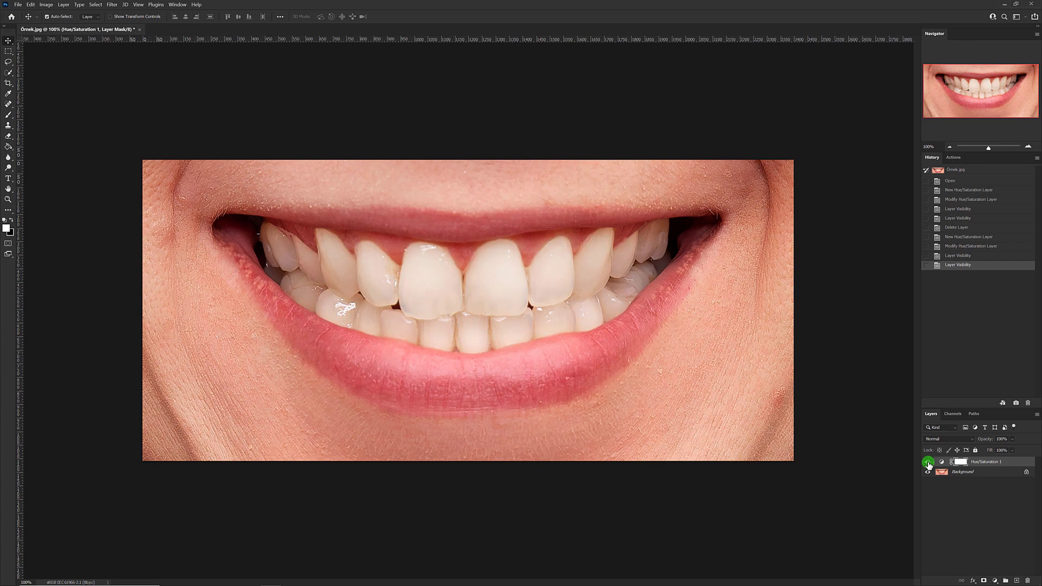
left_click(928, 462)
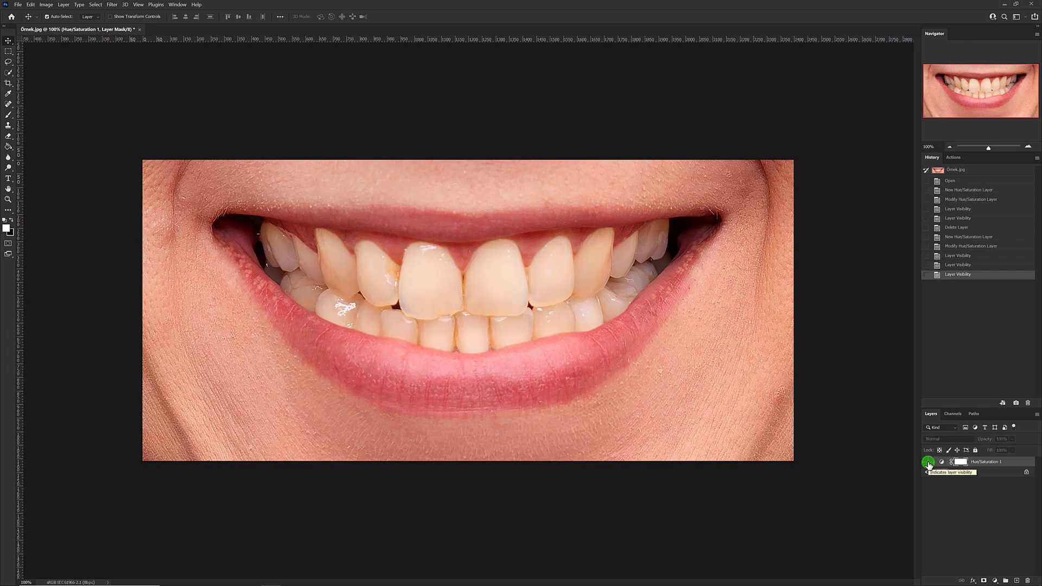
left_click(928, 462)
left_click(928, 462)
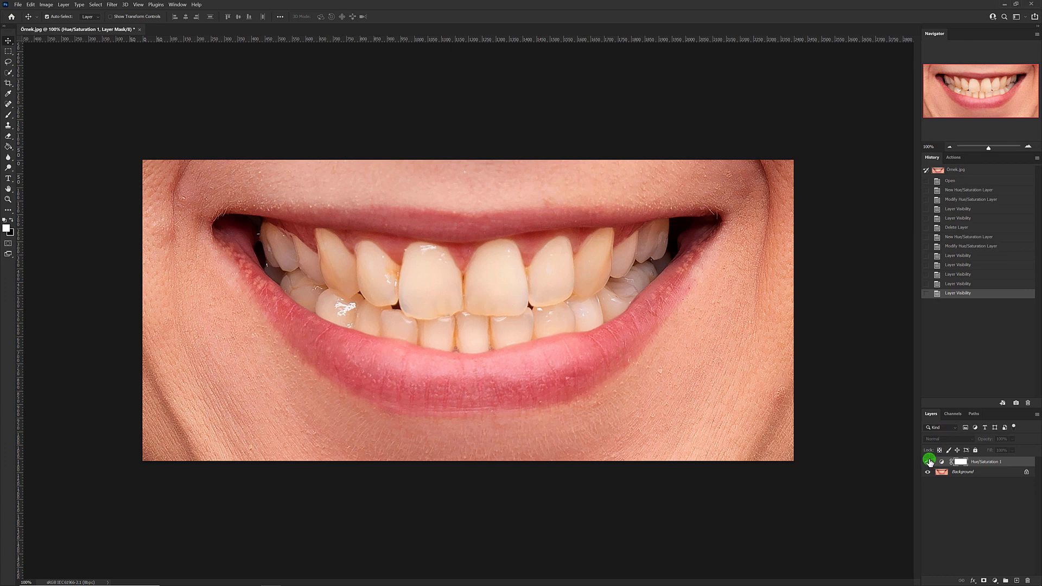
left_click(928, 461)
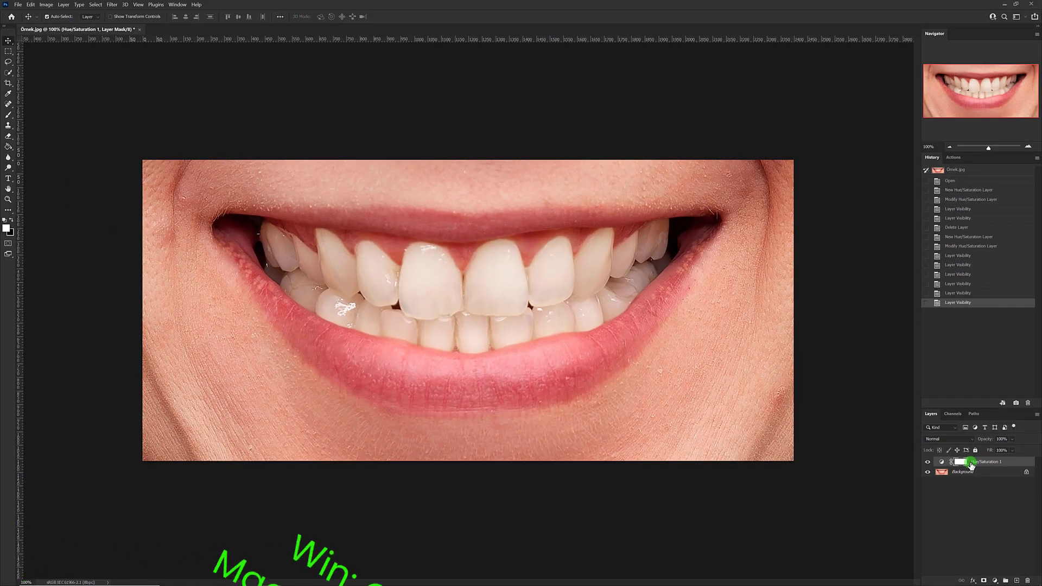
Invert the Hue/Saturation mask to black and select a soft 0%-hardness Brush.
key("ctrl+i")
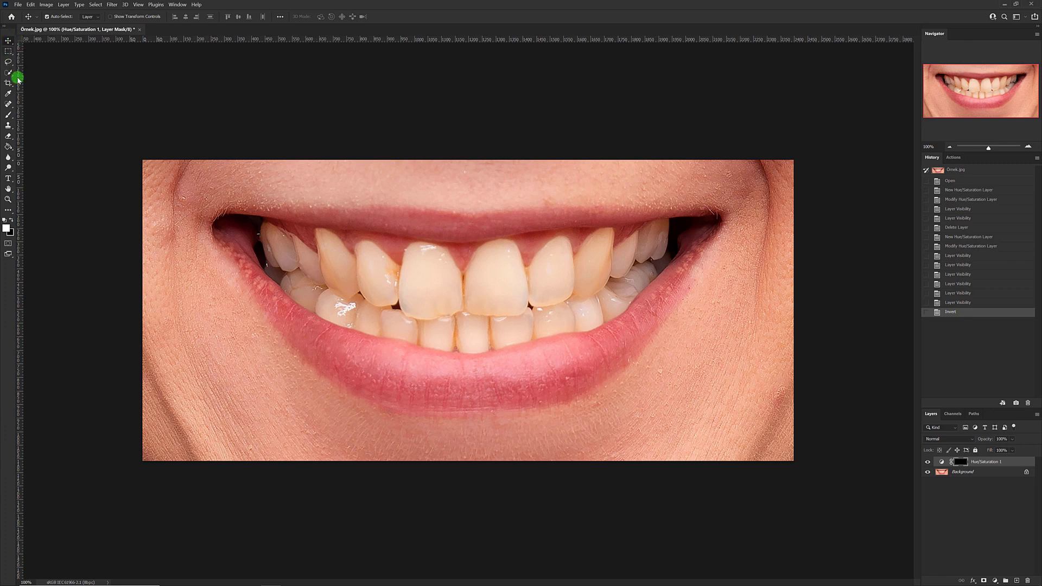
left_click(11, 116)
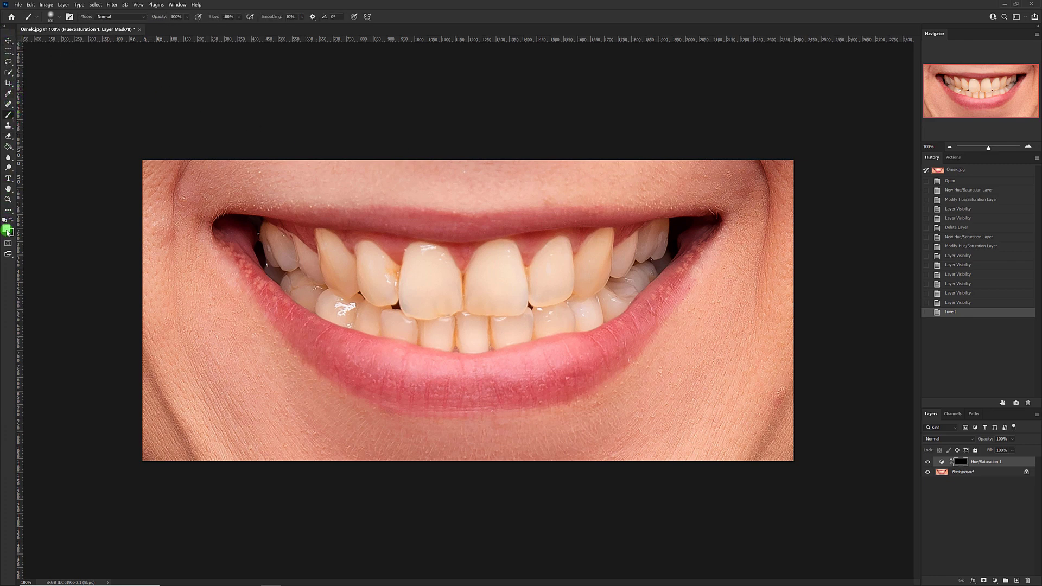
left_click(59, 17)
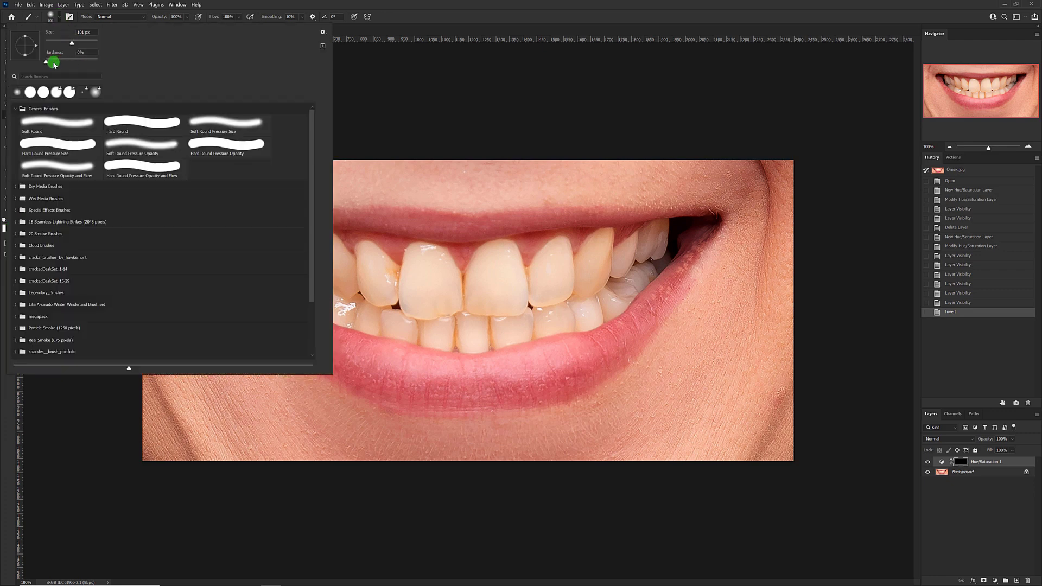
left_click(409, 22)
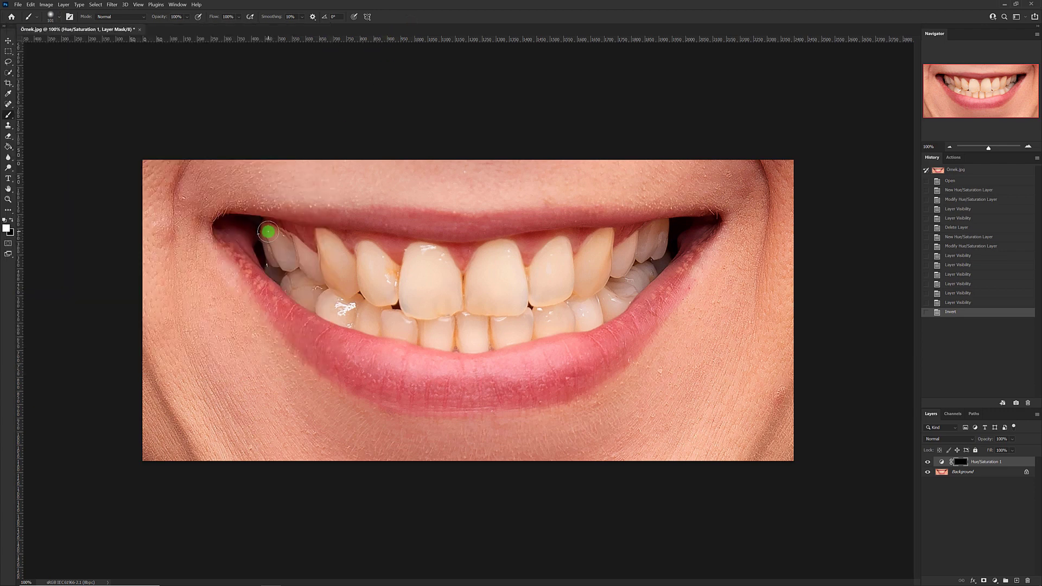
Paint white on the mask across the upper and lower teeth.
left_click_drag(269, 234, 287, 282)
mouse_move(331, 308)
left_mouse_down()
mouse_move(472, 344)
mouse_move(505, 340)
mouse_move(613, 305)
mouse_move(652, 266)
mouse_move(665, 229)
mouse_move(627, 249)
left_mouse_up()
mouse_move(555, 252)
left_mouse_down()
mouse_move(530, 272)
mouse_move(499, 249)
mouse_move(463, 279)
mouse_move(442, 261)
mouse_move(401, 276)
left_mouse_up()
mouse_move(281, 242)
left_mouse_down()
mouse_move(279, 251)
mouse_move(458, 284)
mouse_move(560, 284)
mouse_move(435, 278)
mouse_move(498, 293)
mouse_move(312, 274)
mouse_move(436, 321)
mouse_move(562, 296)
mouse_move(647, 249)
mouse_move(650, 258)
mouse_move(616, 291)
mouse_move(465, 337)
mouse_move(333, 304)
mouse_move(290, 279)
mouse_move(388, 308)
mouse_move(583, 320)
mouse_move(517, 302)
mouse_move(621, 280)
mouse_move(661, 237)
mouse_move(400, 279)
mouse_move(283, 251)
mouse_move(287, 266)
mouse_move(510, 296)
mouse_move(565, 291)
left_mouse_up()
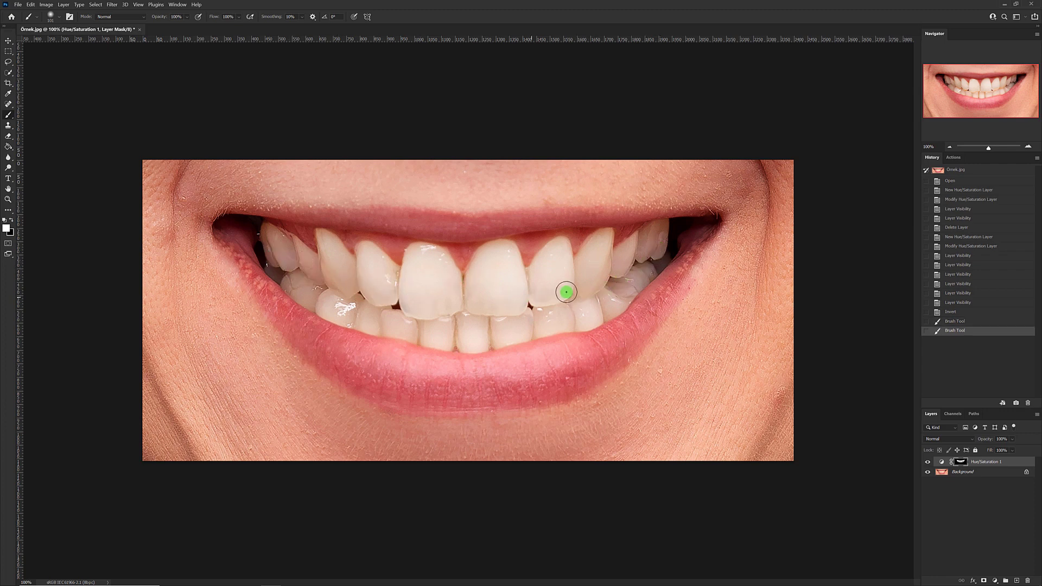
View the layer mask alone, fill the gaps over the teeth, and return to the photo view.
left_click_drag(960, 462, 962, 465)
left_click(961, 462, "alt")
mouse_move(602, 279)
left_mouse_down()
mouse_move(594, 266)
mouse_move(512, 269)
mouse_move(500, 280)
mouse_move(374, 272)
mouse_move(421, 277)
left_mouse_up()
mouse_move(493, 272)
left_mouse_down()
mouse_move(548, 271)
mouse_move(500, 316)
left_mouse_up()
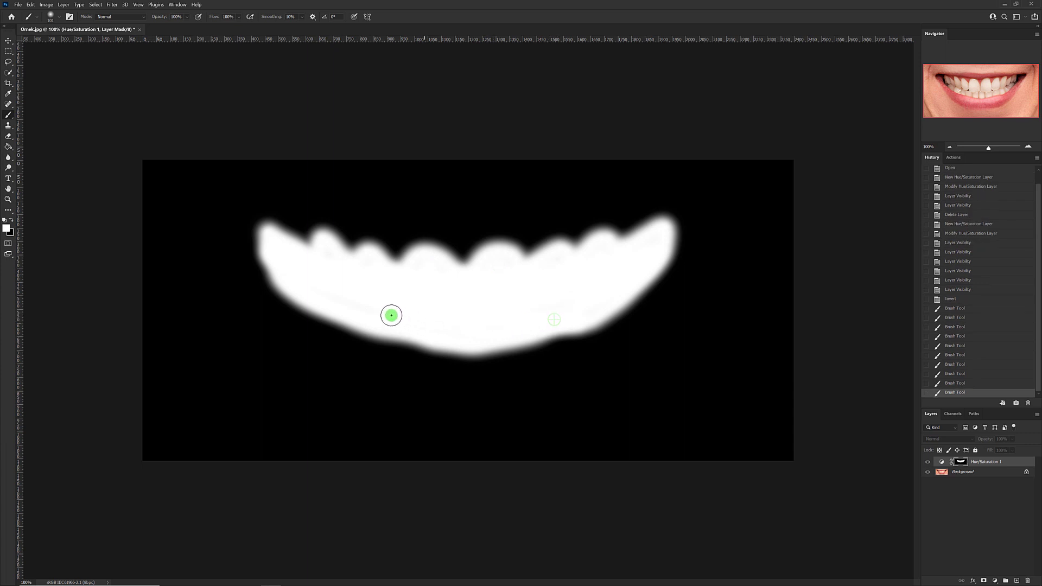
left_click_drag(331, 271, 326, 256)
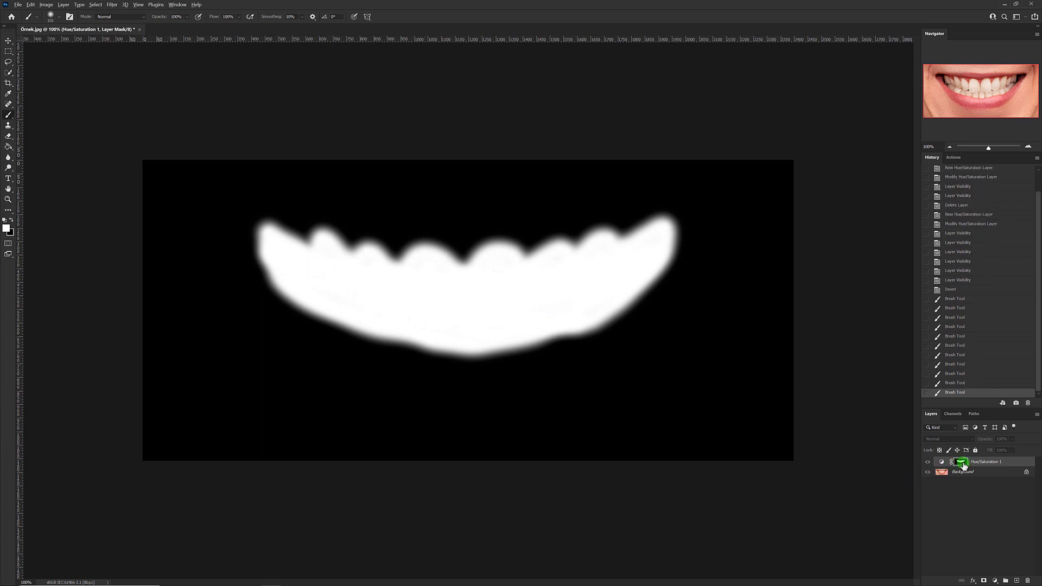
left_click(963, 464, "alt")
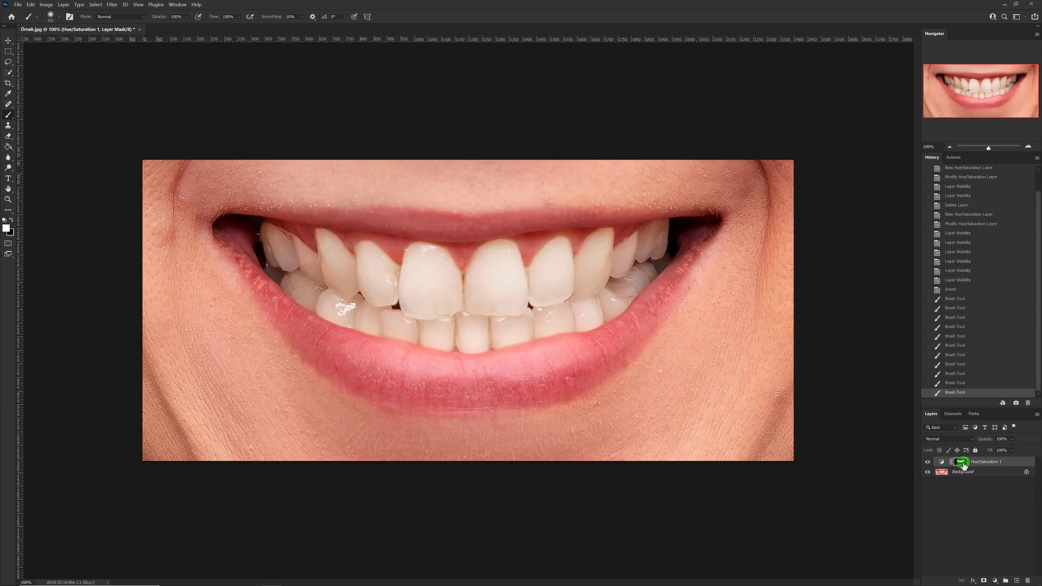
left_click(928, 462)
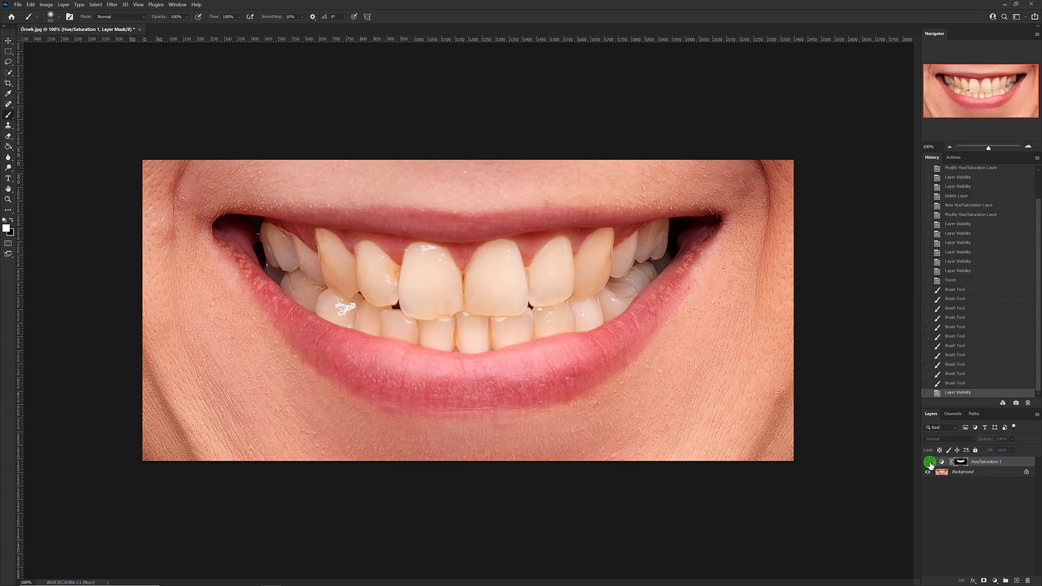
left_click(928, 462)
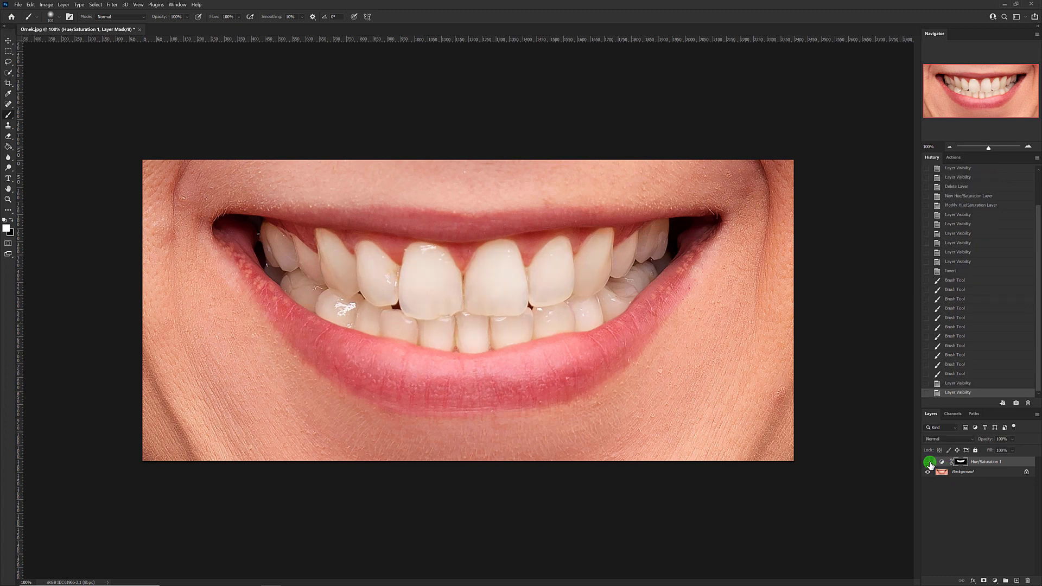
left_click(928, 462)
left_click(929, 462)
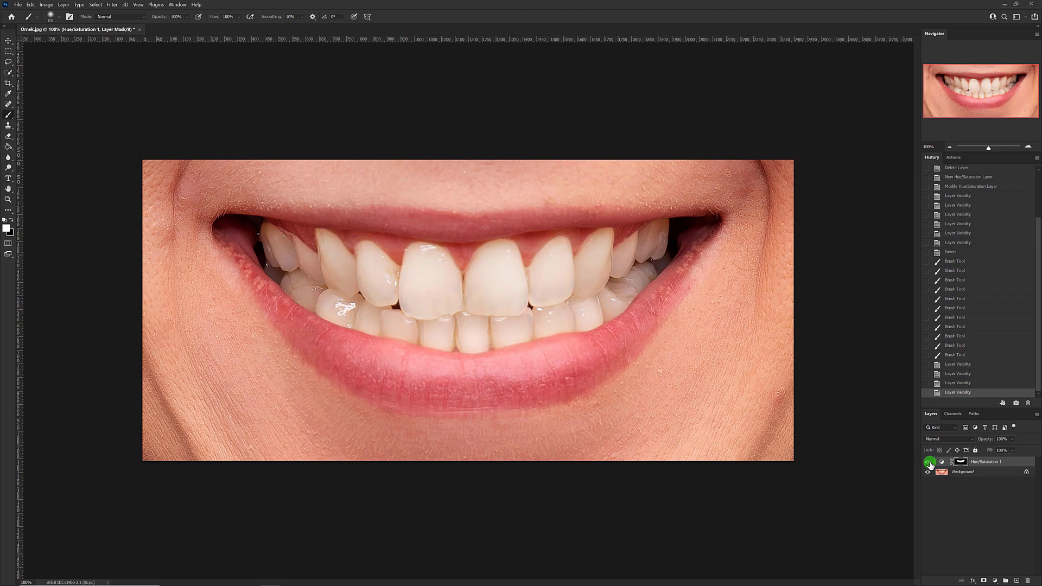